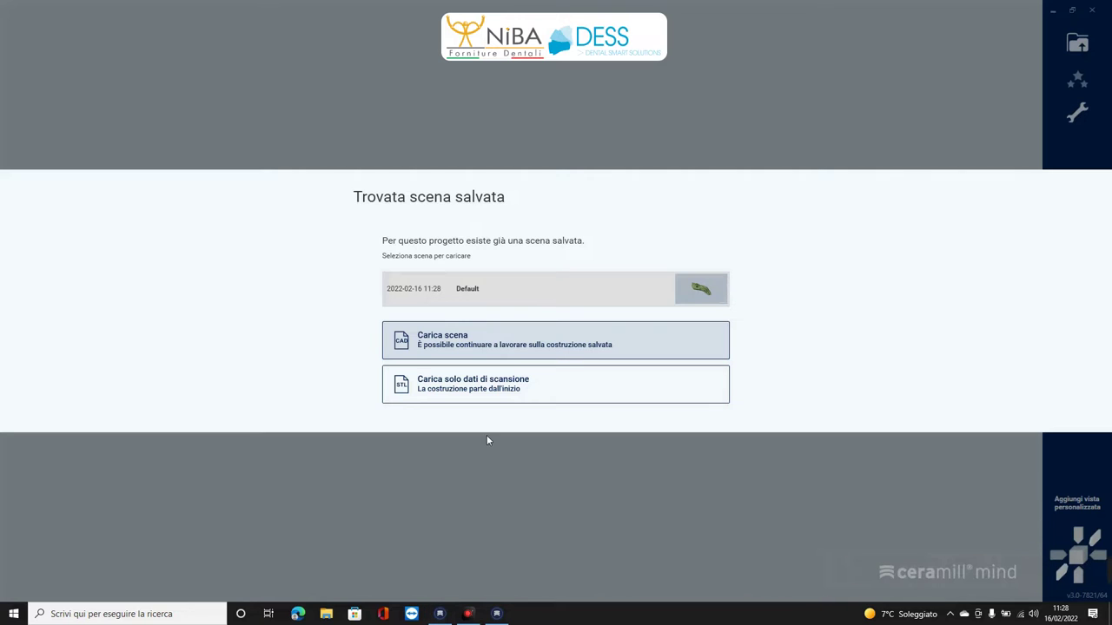
- Load the saved scene to reopen the tooth 26 anatomic crown project
left_click(509, 354)
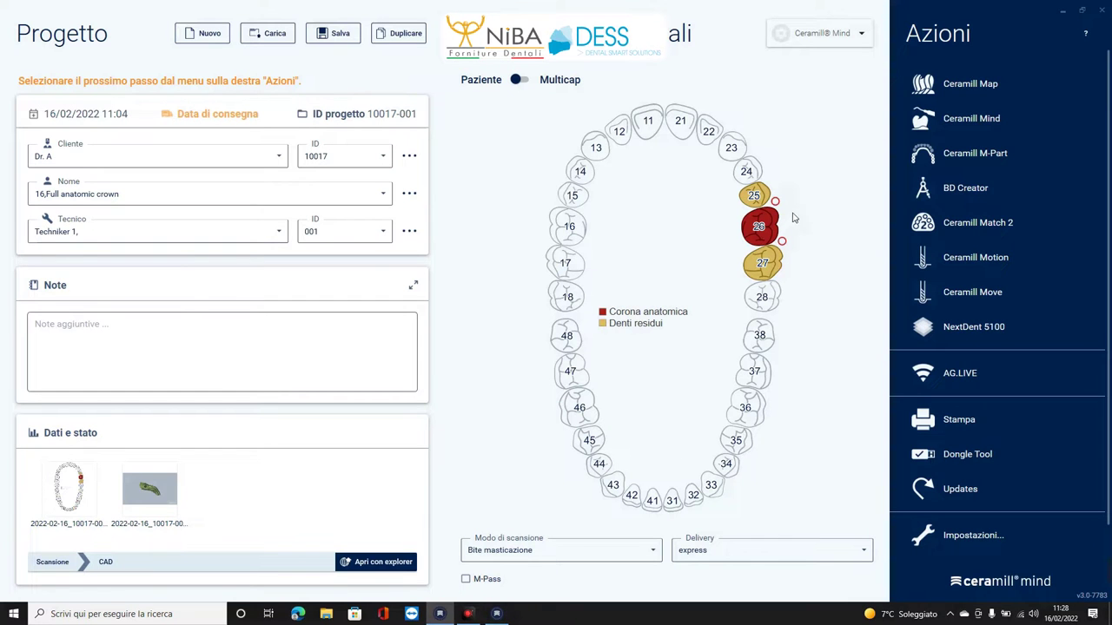
mouse_move(759, 226)
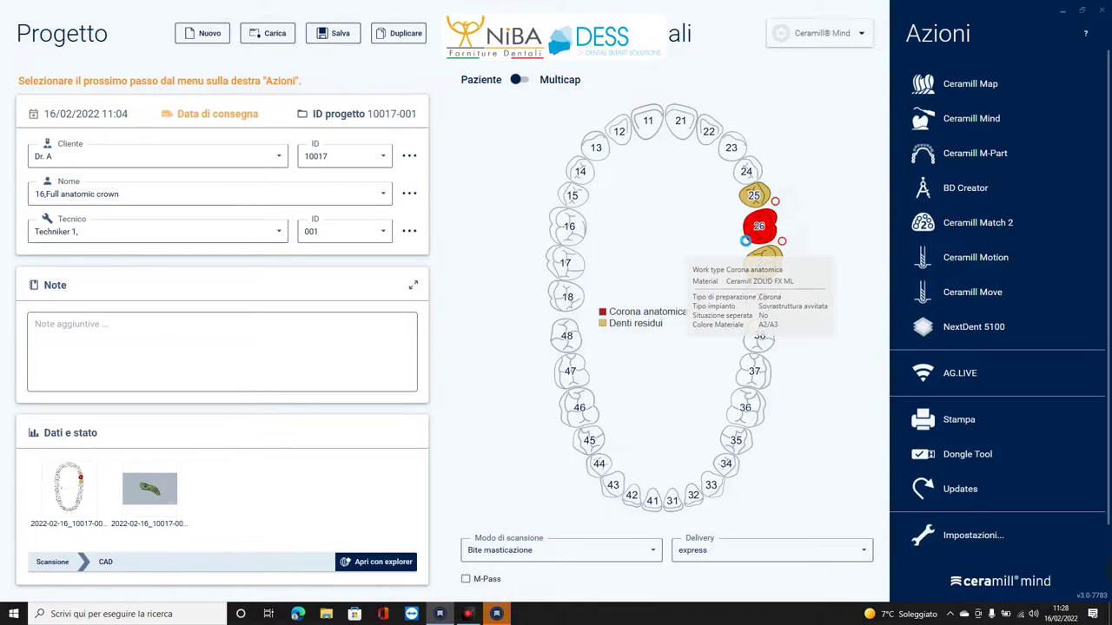
- Launch the design for tooth 26 with ceramill zolid fx ml, screw-retained, and show the jaw scan
left_click(744, 240)
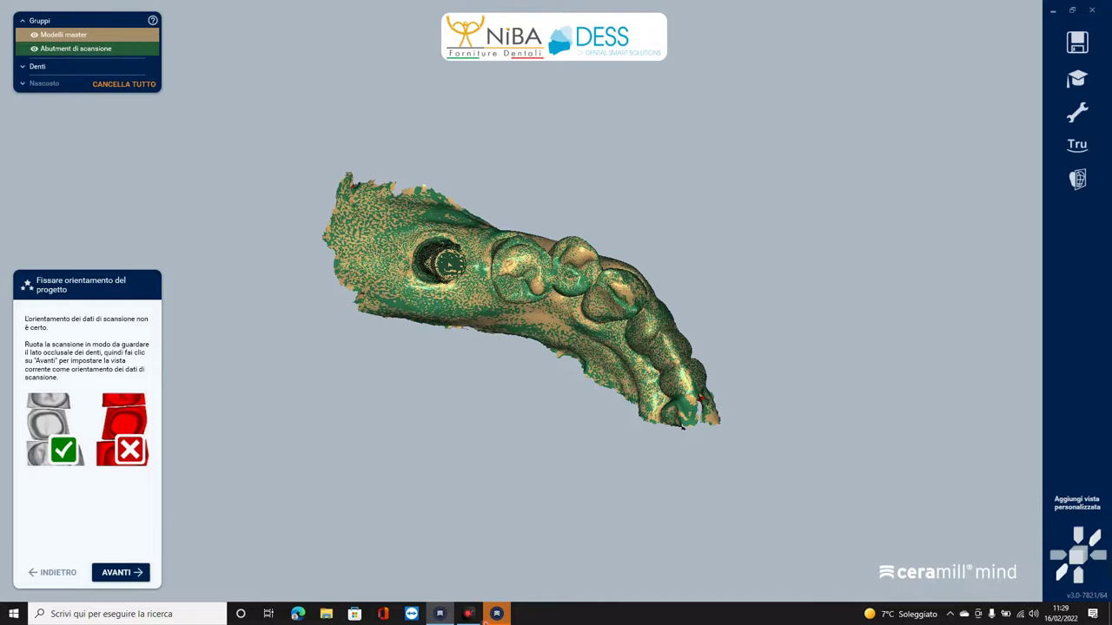
- Rotate the jaw scan to an occlusal view for orientation
right_click_drag(605, 530, 504, 365)
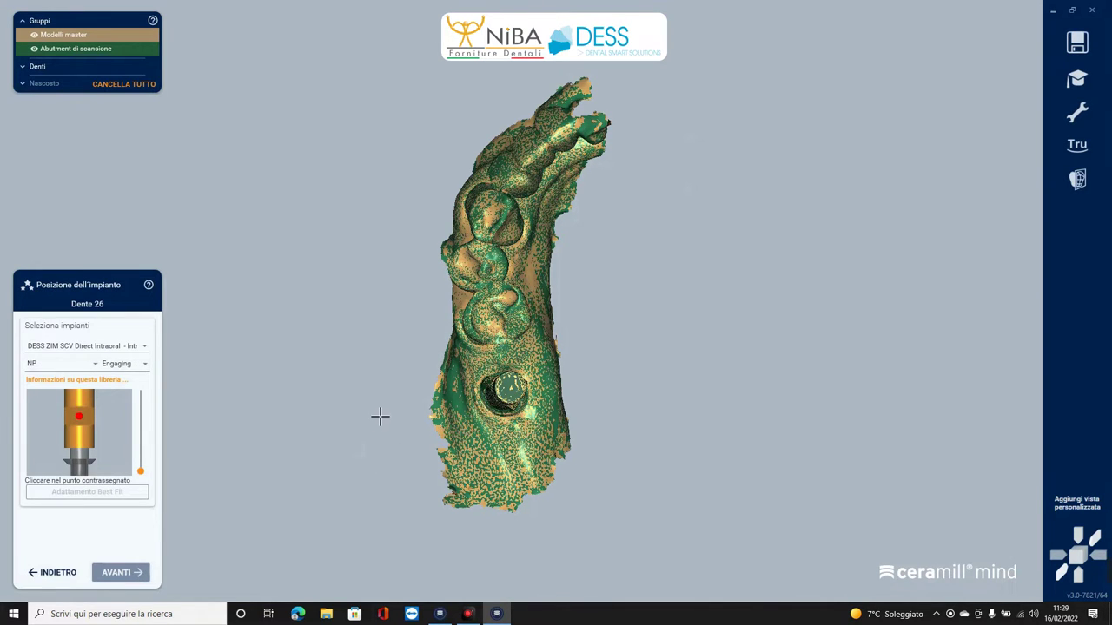
- Choose the DESS ZIM SCV Direct Intraoral library, NP platform and Engaging connection for tooth 26
left_click(124, 346)
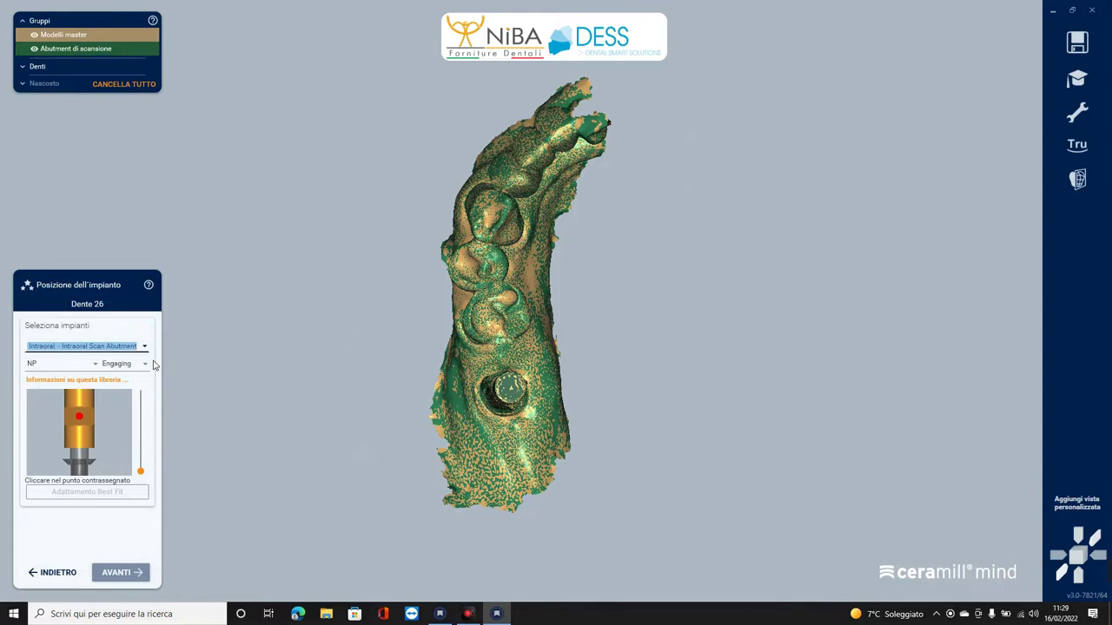
left_click(144, 346)
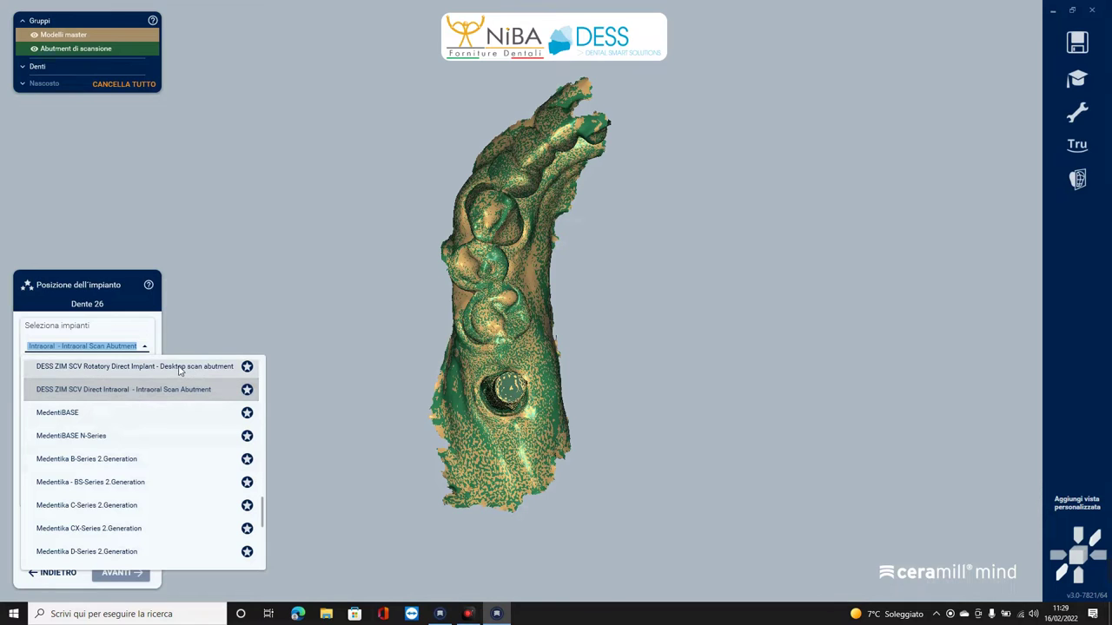
left_click(266, 303)
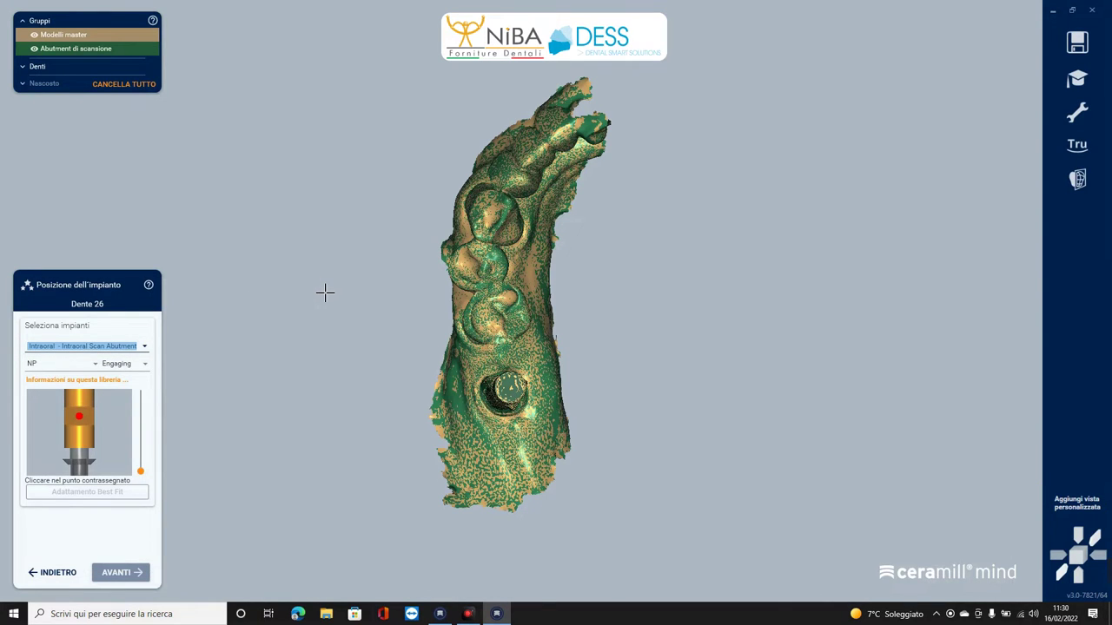
left_click(79, 363)
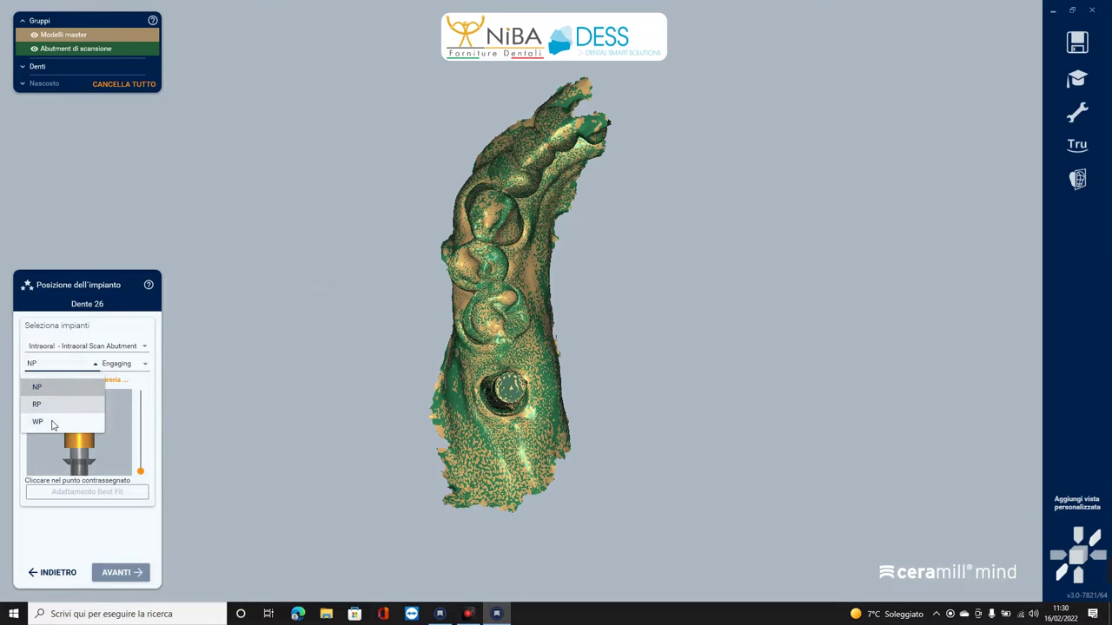
left_click(130, 372)
left_click(128, 365)
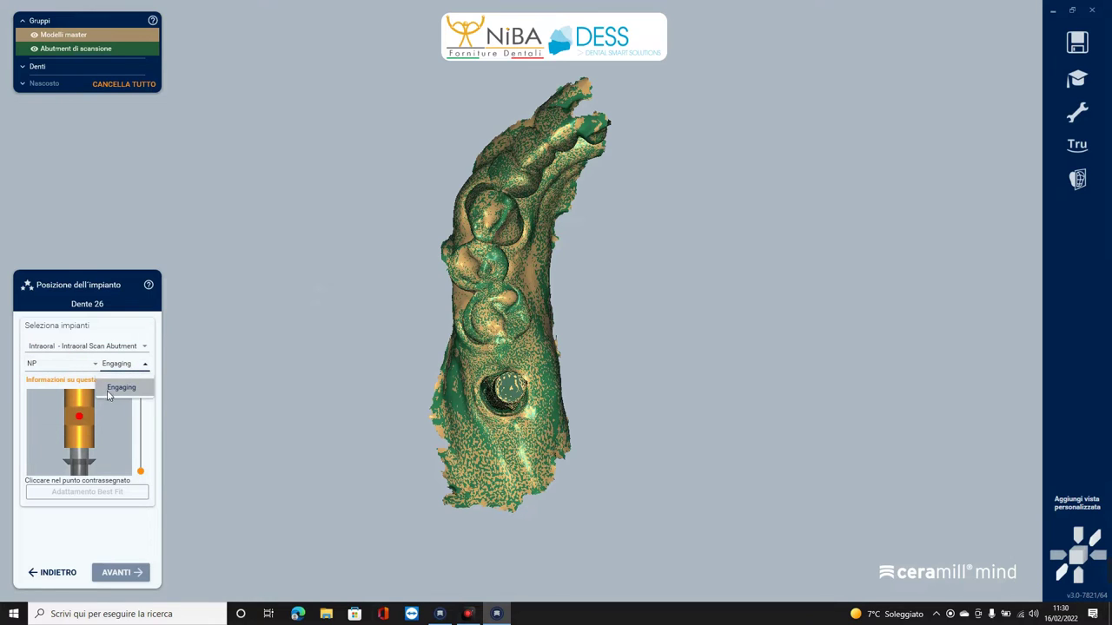
left_click(122, 388)
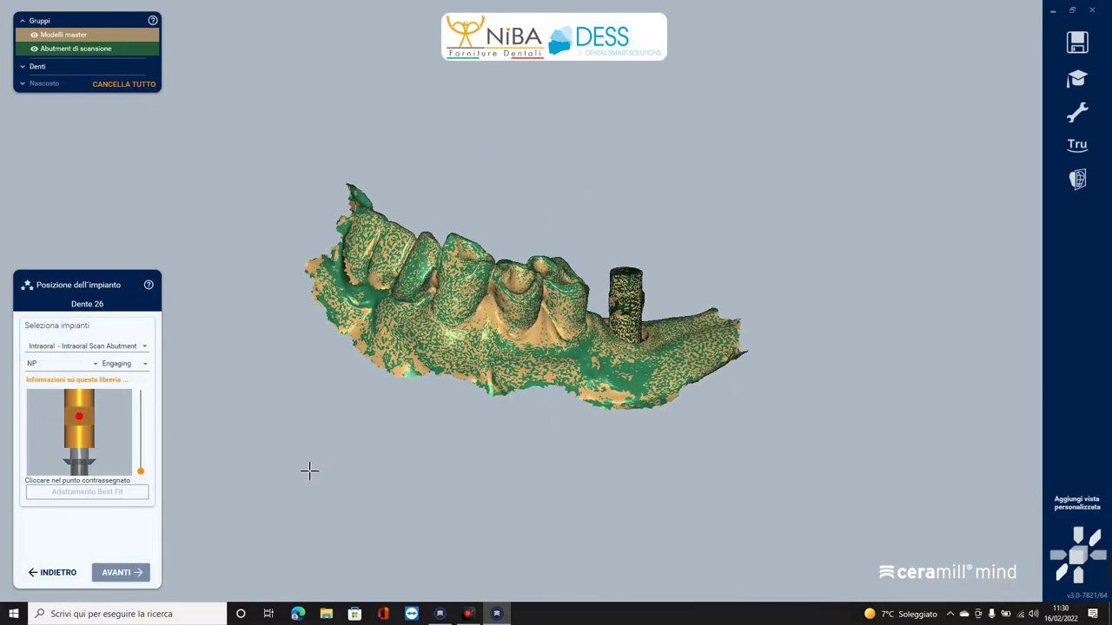
scroll(663, 307, "up", 3)
- Mark the scanbody, adjust the cut-off height, run Best Fit alignment, check it and accept the implant position
left_click(608, 286)
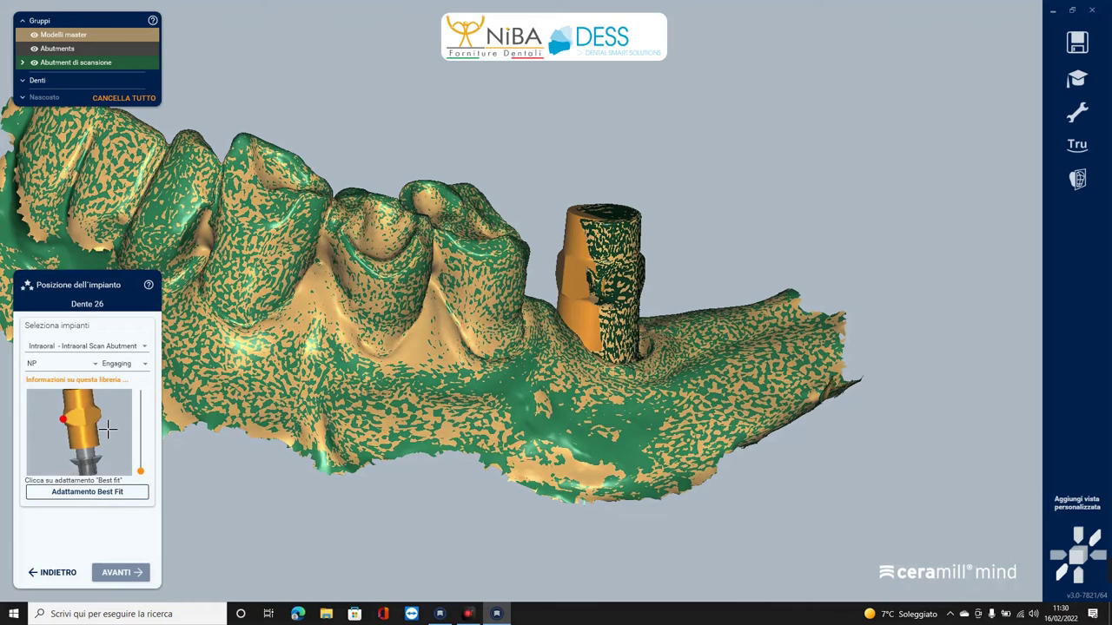
left_click_drag(143, 478, 142, 462)
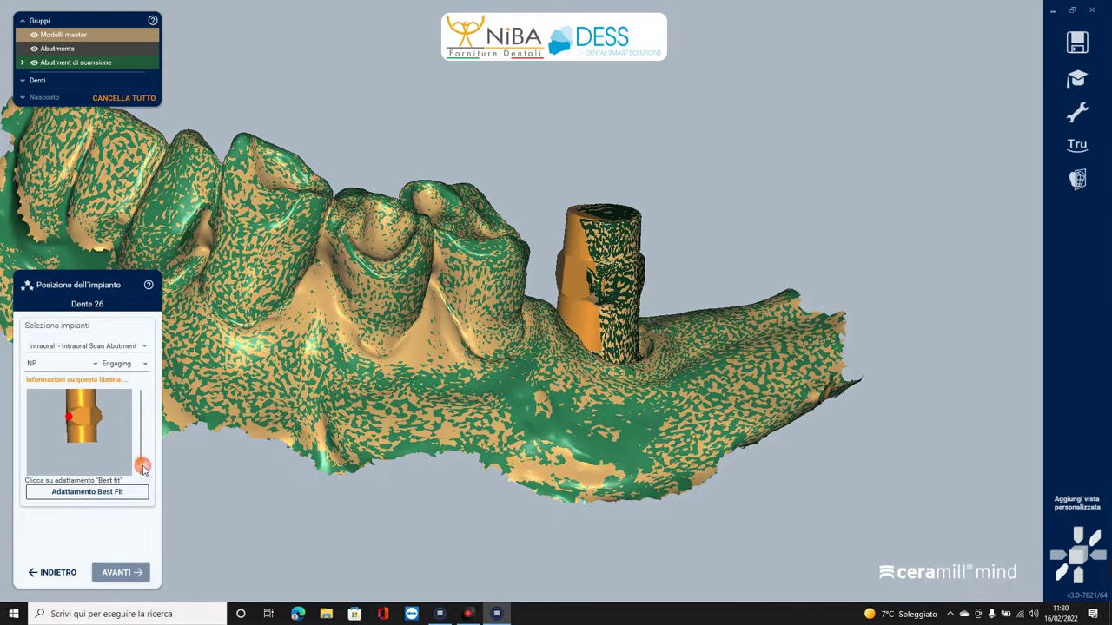
left_click(88, 502)
right_click_drag(630, 370, 623, 378)
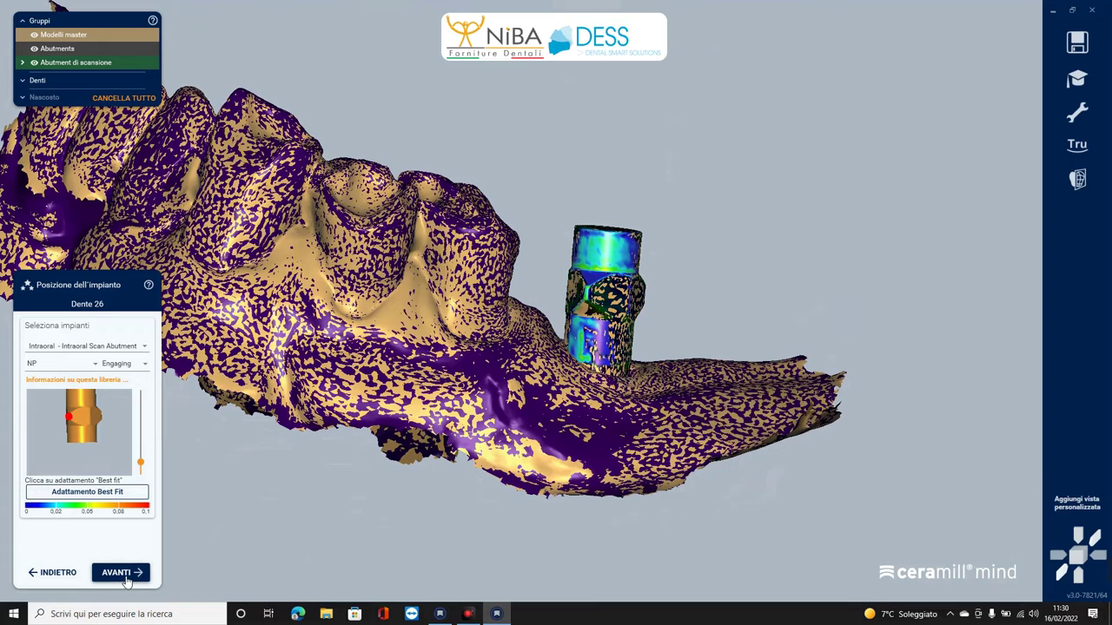
left_click(124, 575)
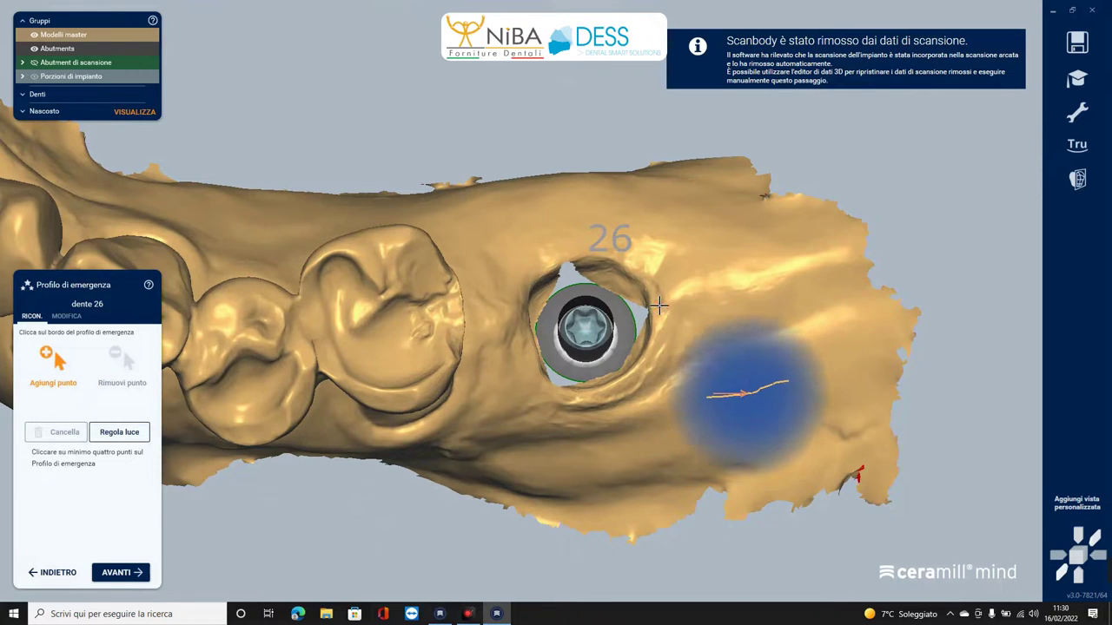
- Mark the tooth 26 emergence profile edge, accept it, and take the Mindforms crown proposal
left_click(564, 252)
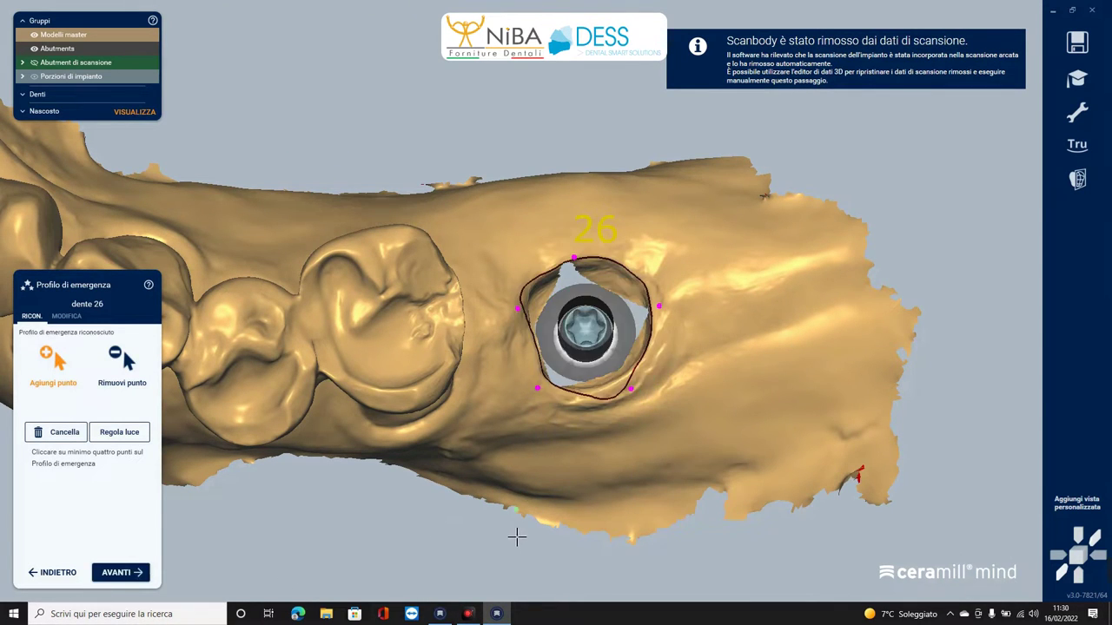
left_click(140, 572)
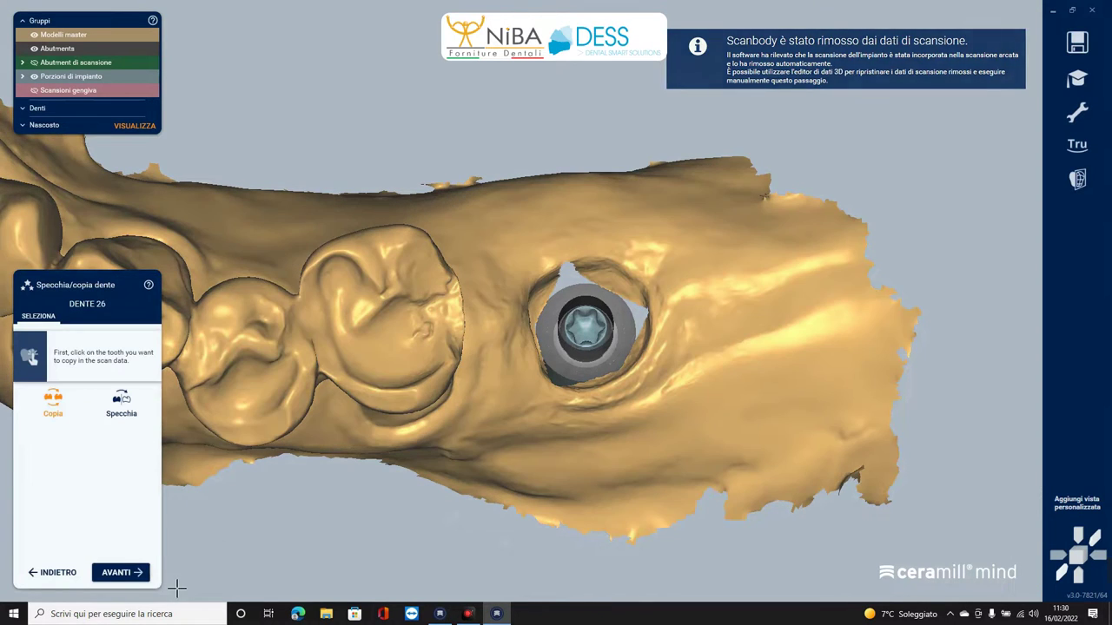
left_click(134, 572)
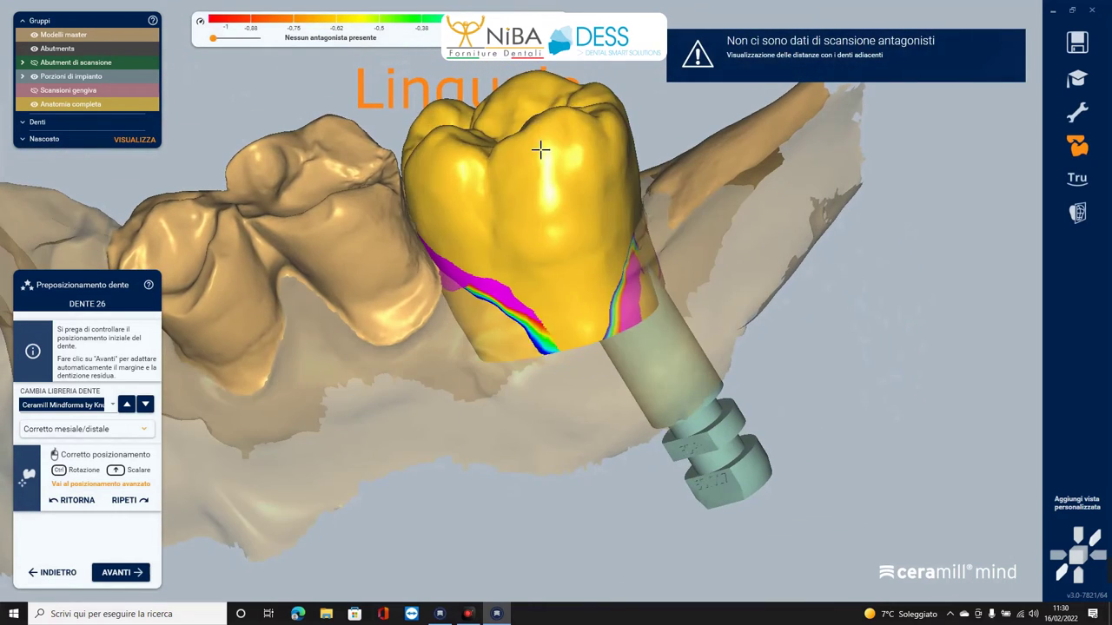
- Rotate and tilt the tooth 26 crown into alignment on the implant, then accept the position
mouse_move(540, 150)
left_mouse_down("ctrl")
mouse_move(756, 354)
mouse_move(553, 263)
mouse_move(561, 293)
mouse_move(523, 161)
left_mouse_up("ctrl")
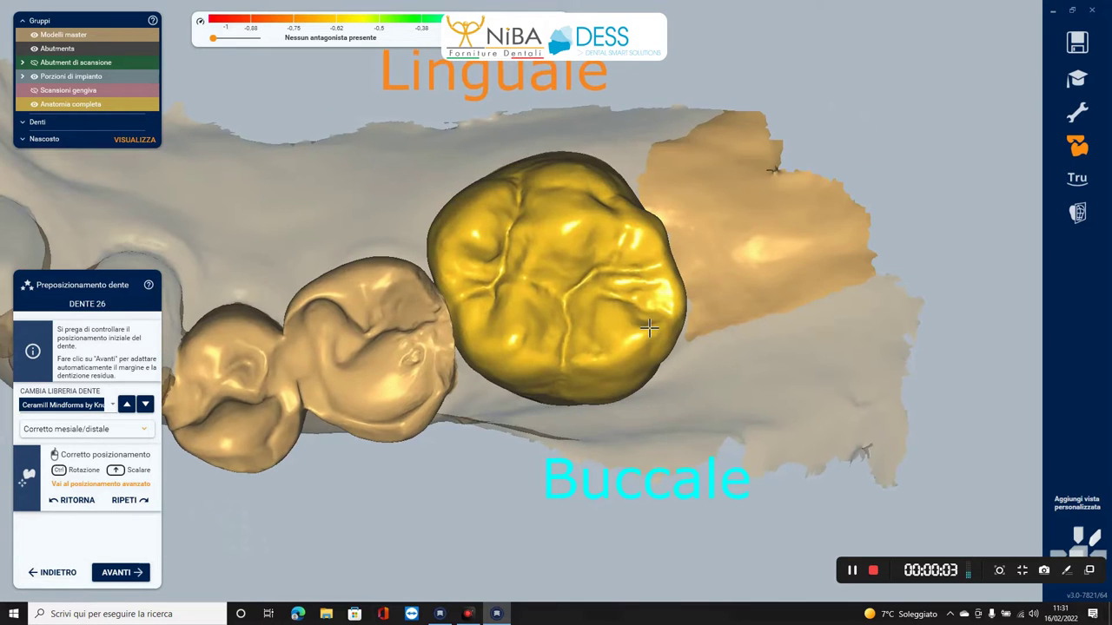
mouse_move(578, 371)
left_mouse_down("ctrl")
mouse_move(650, 249)
mouse_move(612, 287)
left_mouse_up("ctrl")
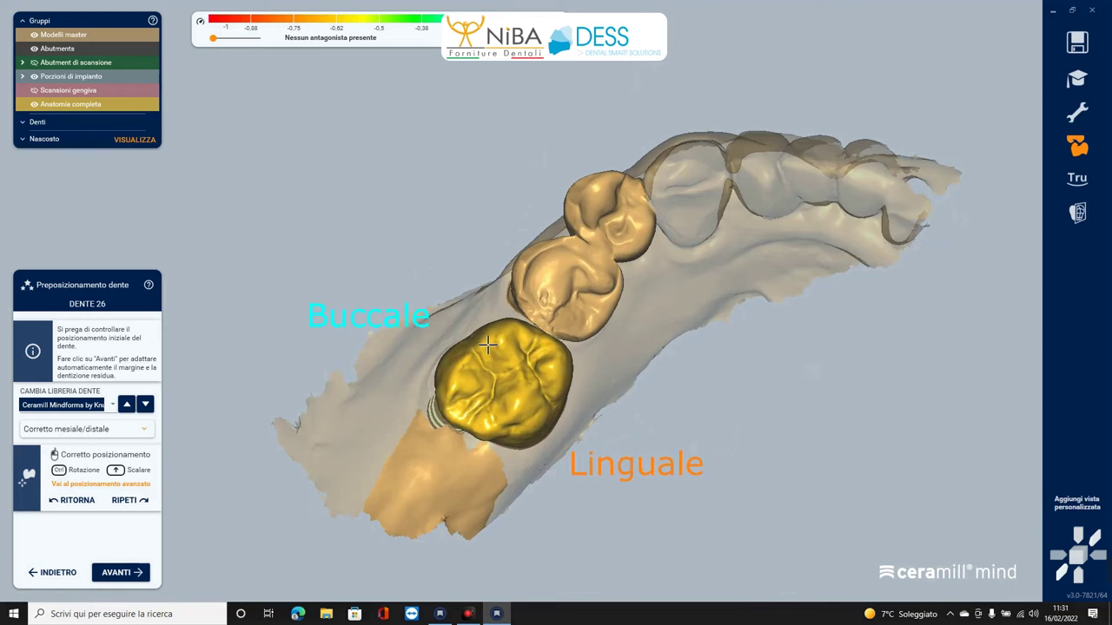
left_click(117, 573)
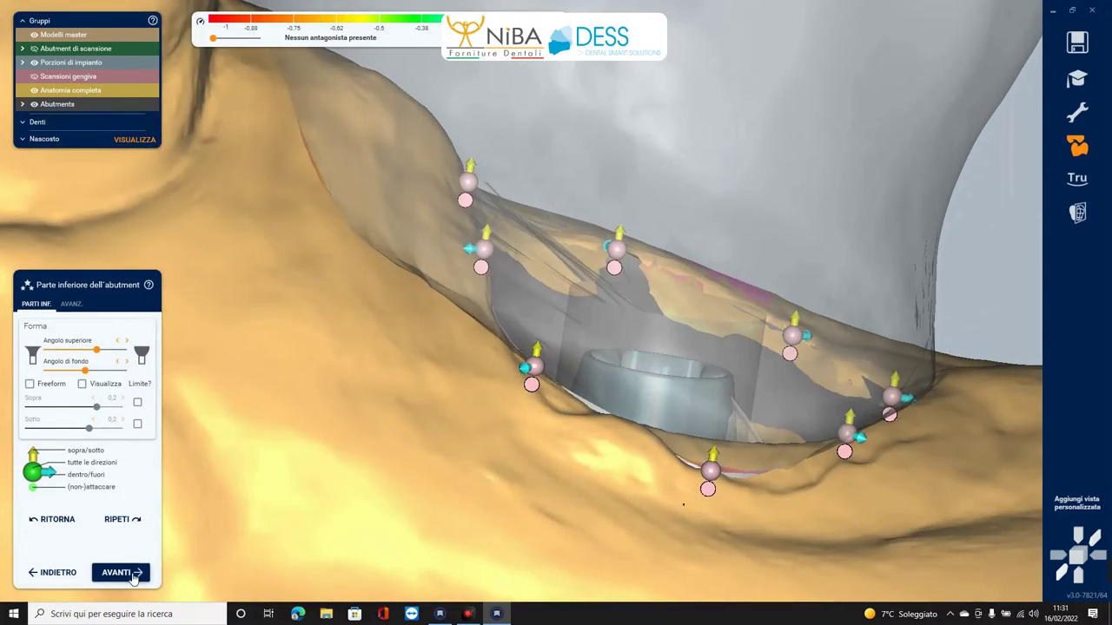
- Accept the lower abutment, free-forming and screw channel, then merge crown and abutment
left_click(122, 573)
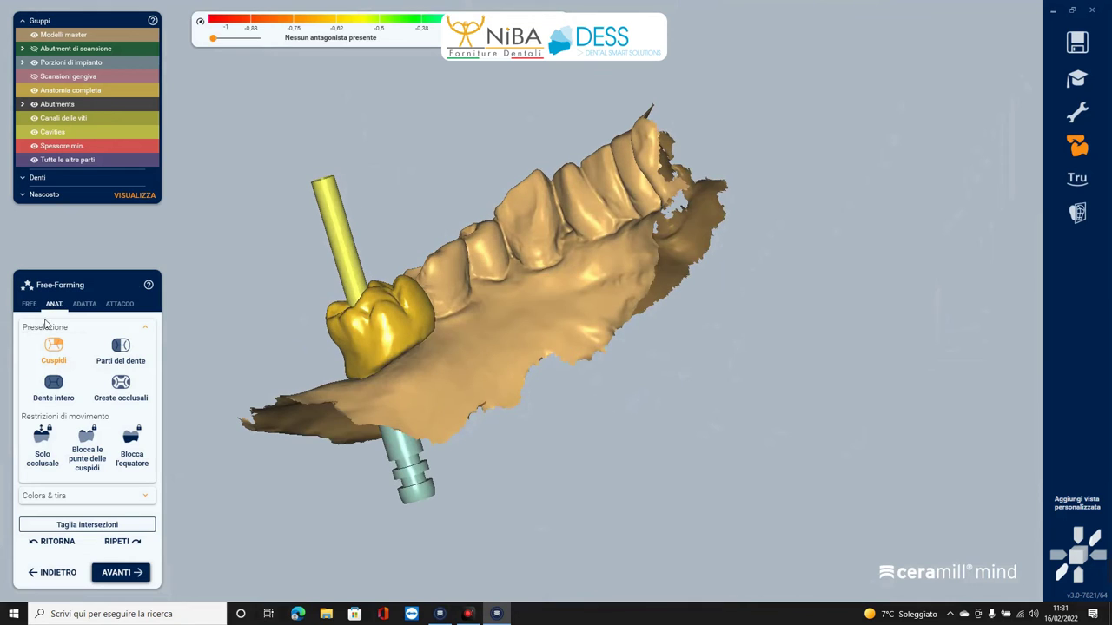
left_click(129, 574)
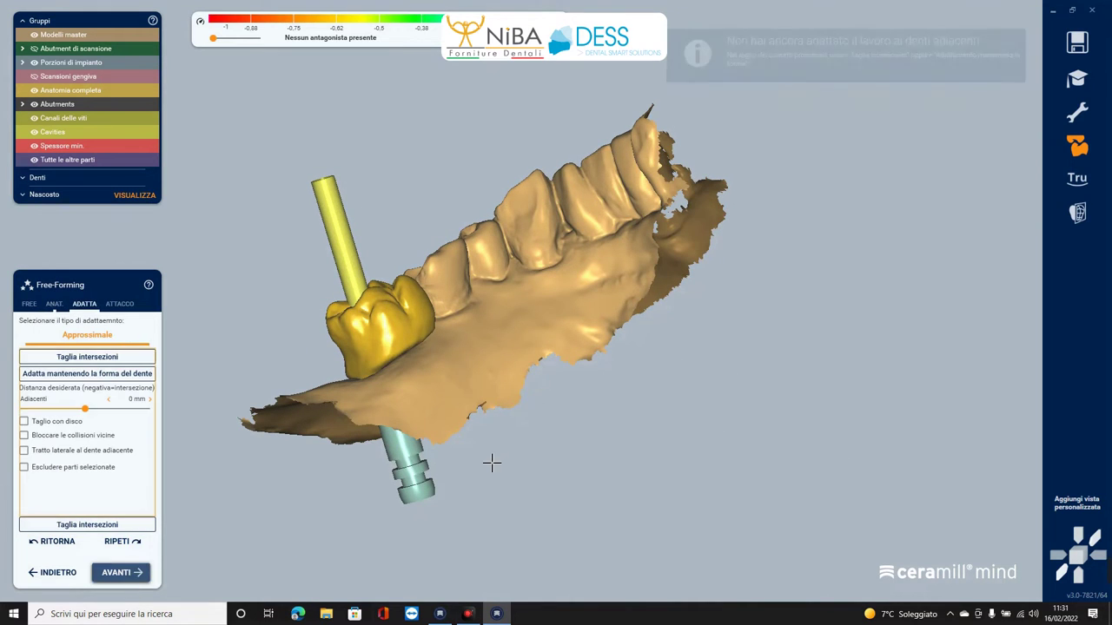
left_click(128, 573)
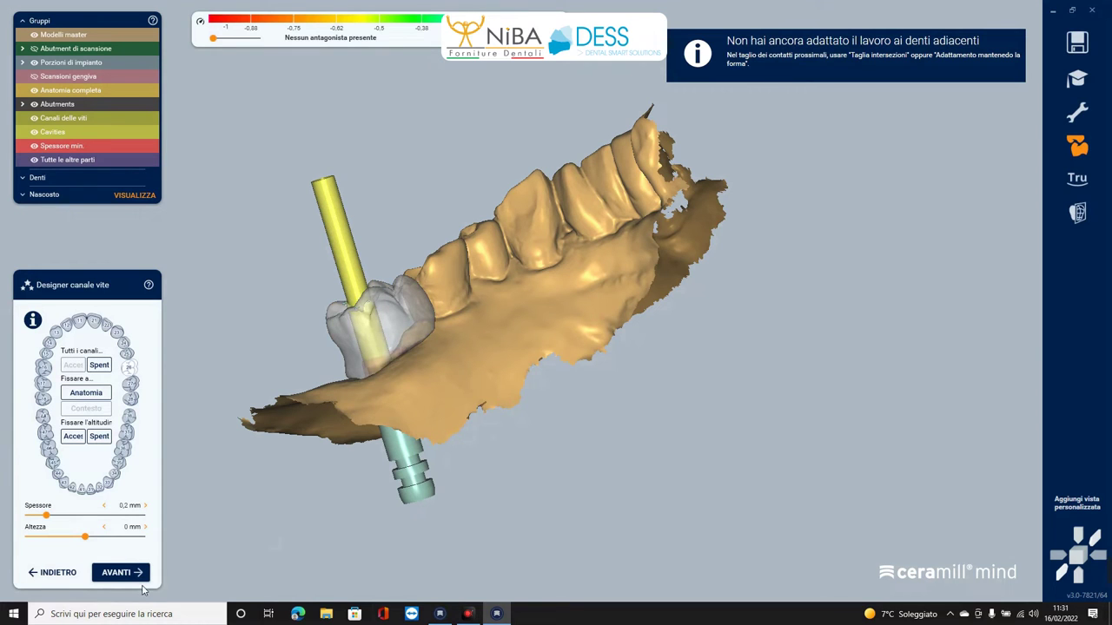
left_click(145, 581)
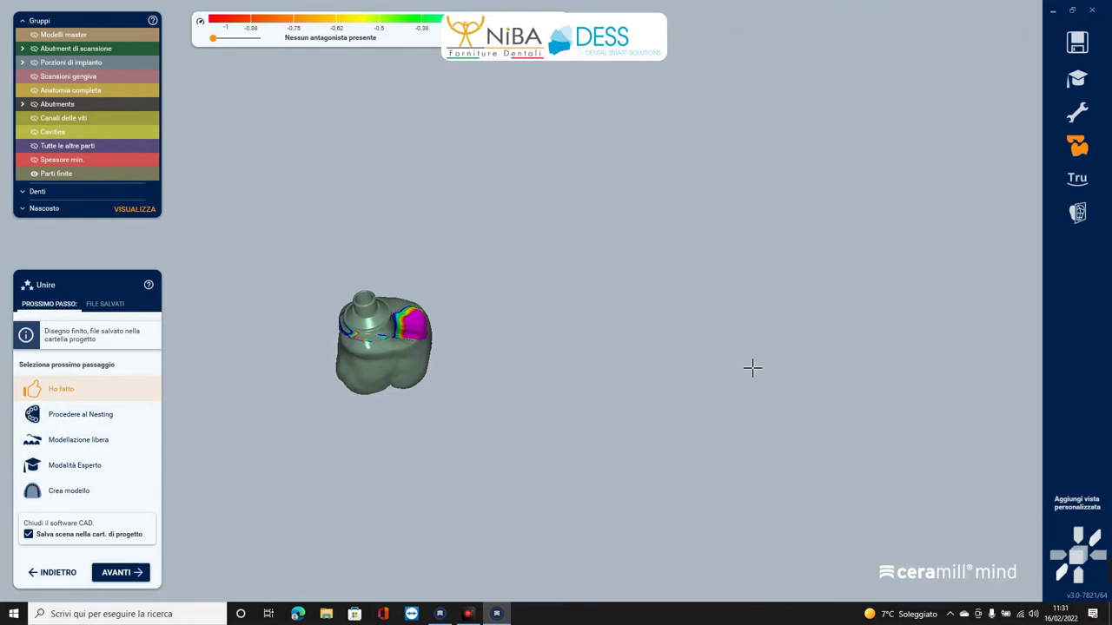
- Hide the colour map to inspect the merged tooth 26 crown and abutment
left_click(1077, 148)
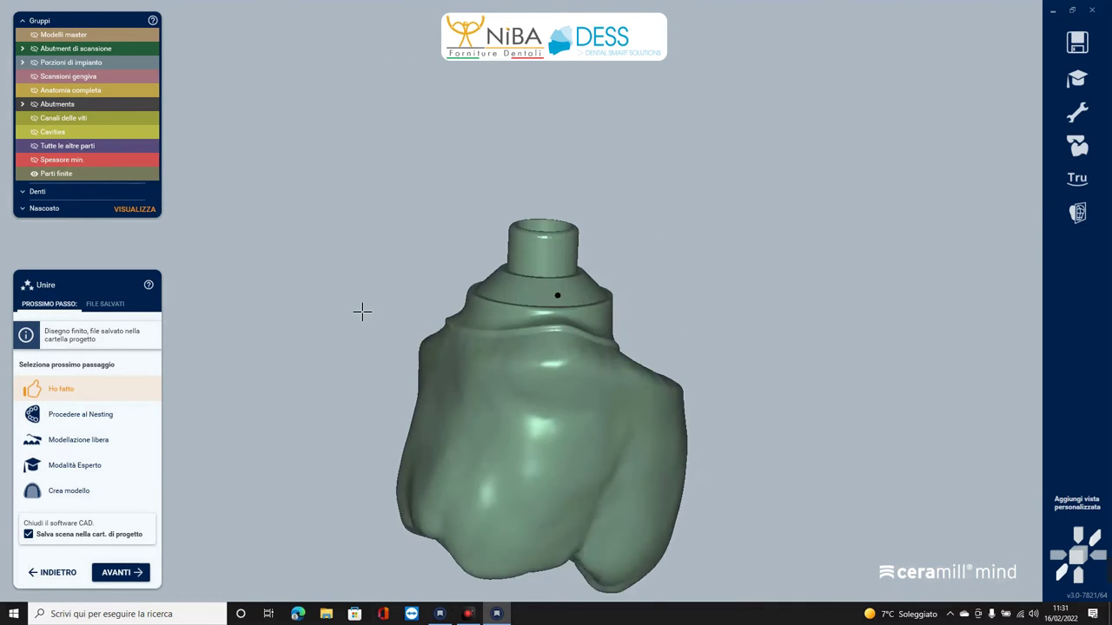